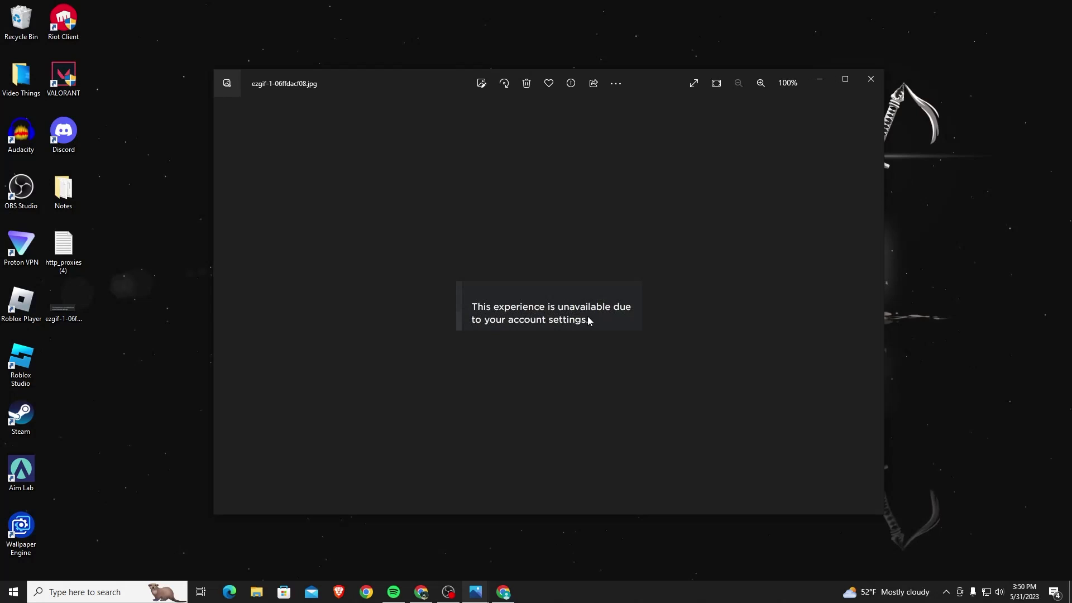
# Minimize the Photos window showing the 'experience is unavailable' screenshot.
pyautogui.click(821, 84)
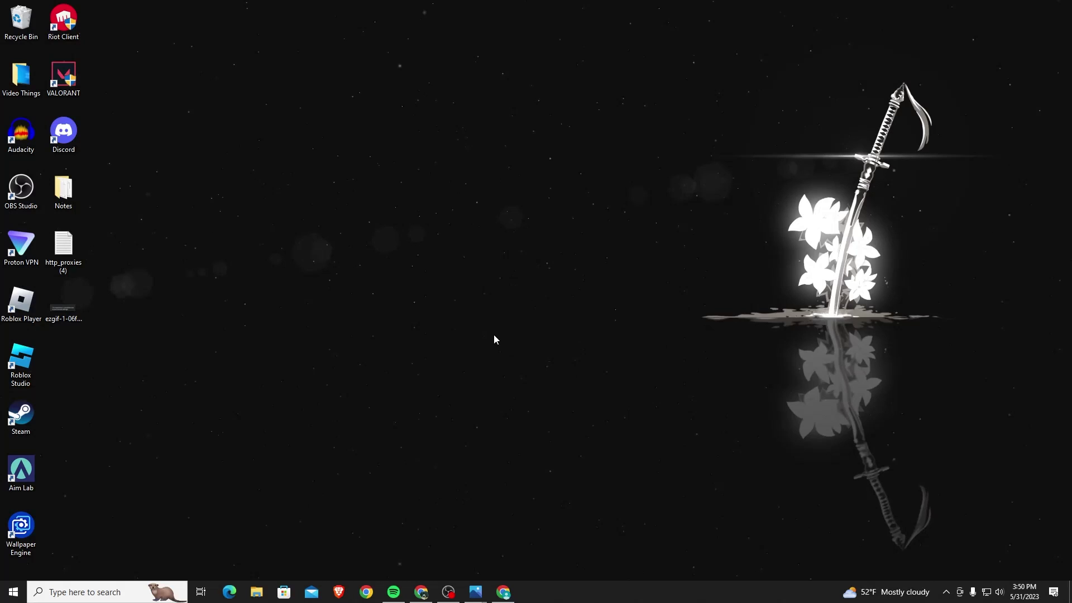
# Bring Chrome back, go to Roblox Home, and search for 'phantom'.
pyautogui.click(505, 591)
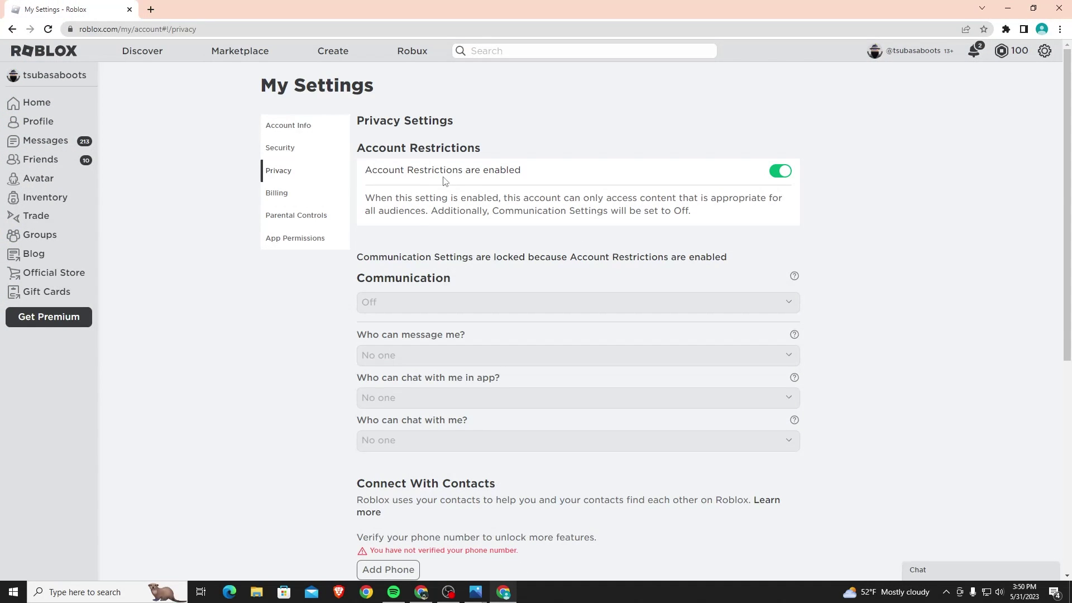
pyautogui.click(44, 52)
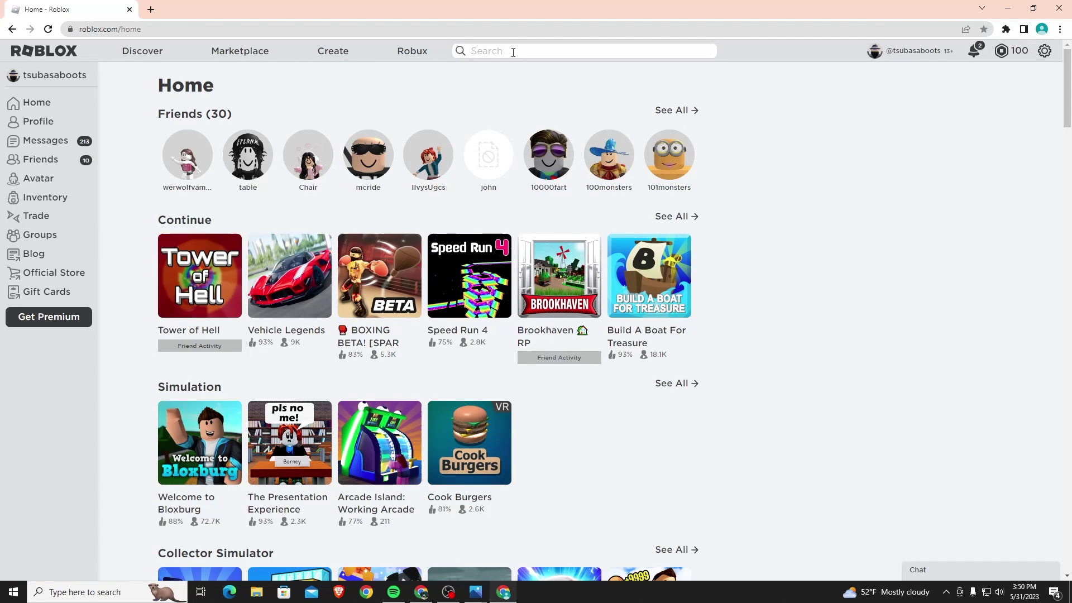
pyautogui.click(514, 51)
pyautogui.write('pha')
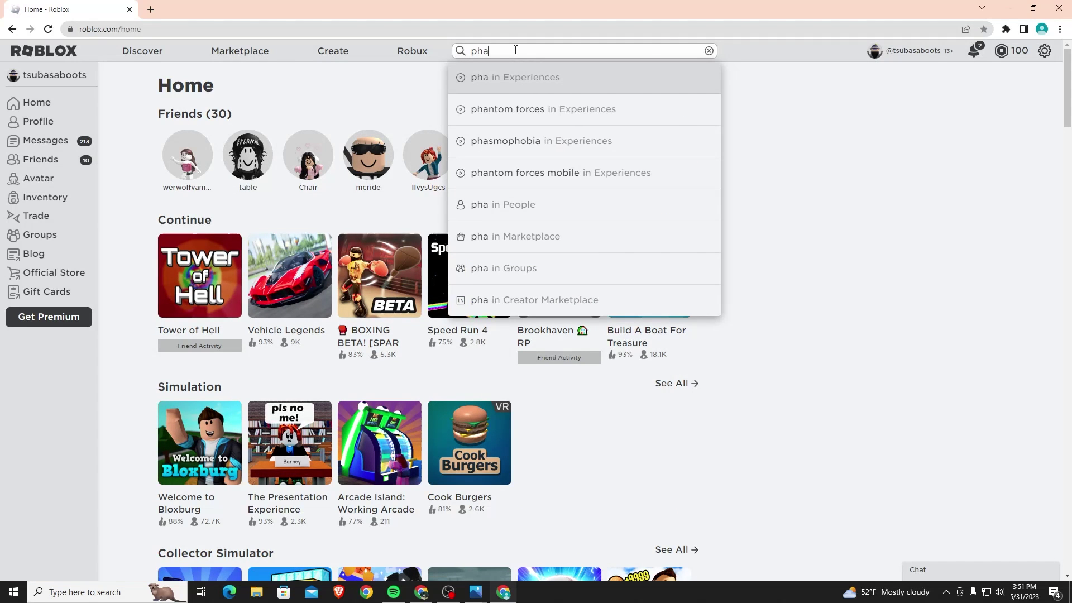
pyautogui.write('ntmo')
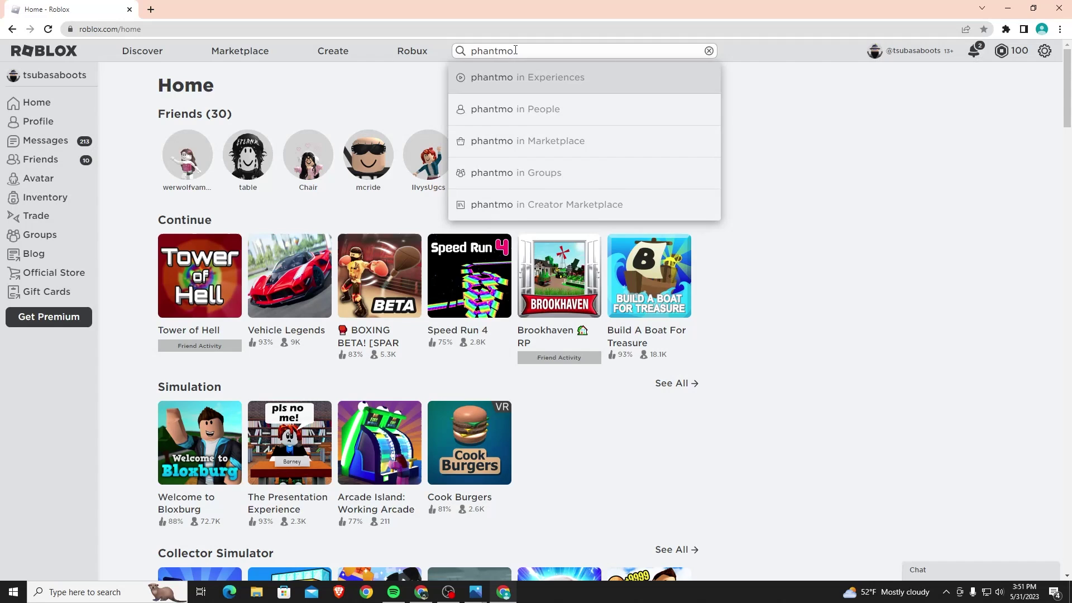
pyautogui.press('BackSpace')
pyautogui.write('om')
pyautogui.press('Return')
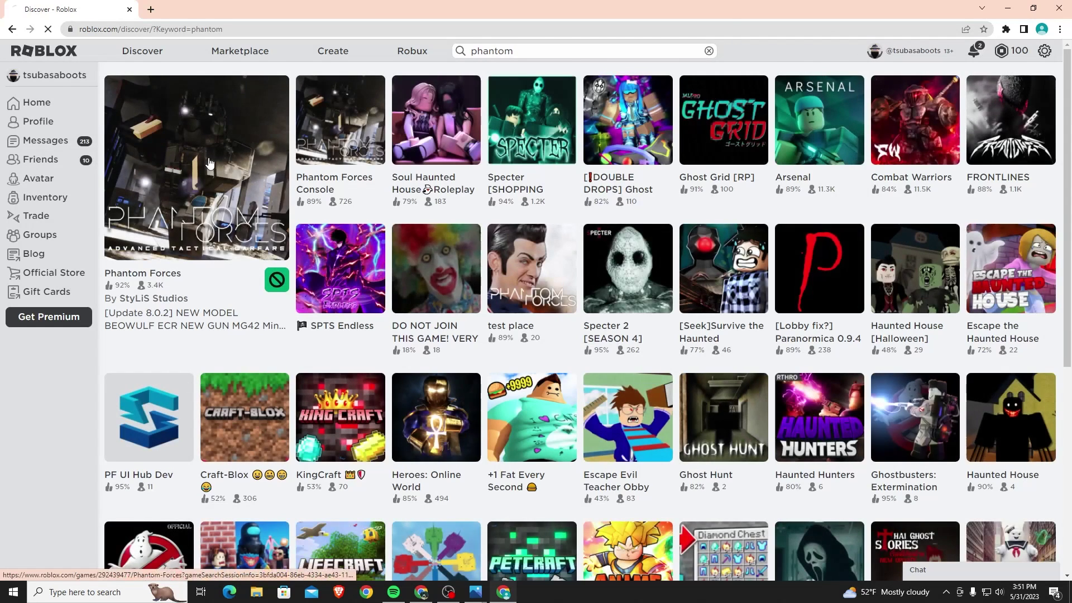
# Open the Phantom Forces game page and highlight its unavailable-experience message.
pyautogui.click(210, 163)
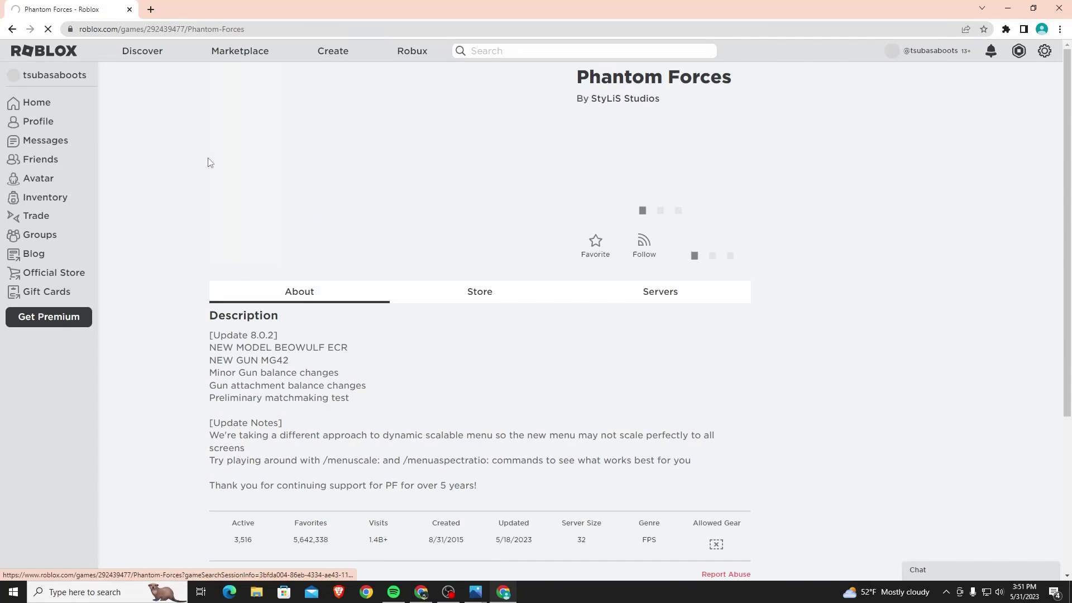
pyautogui.moveTo(581, 206)
pyautogui.mouseDown()
pyautogui.moveTo(708, 222)
pyautogui.moveTo(582, 207)
pyautogui.moveTo(696, 222)
pyautogui.mouseUp()
pyautogui.click(580, 207)
pyautogui.click(781, 263)
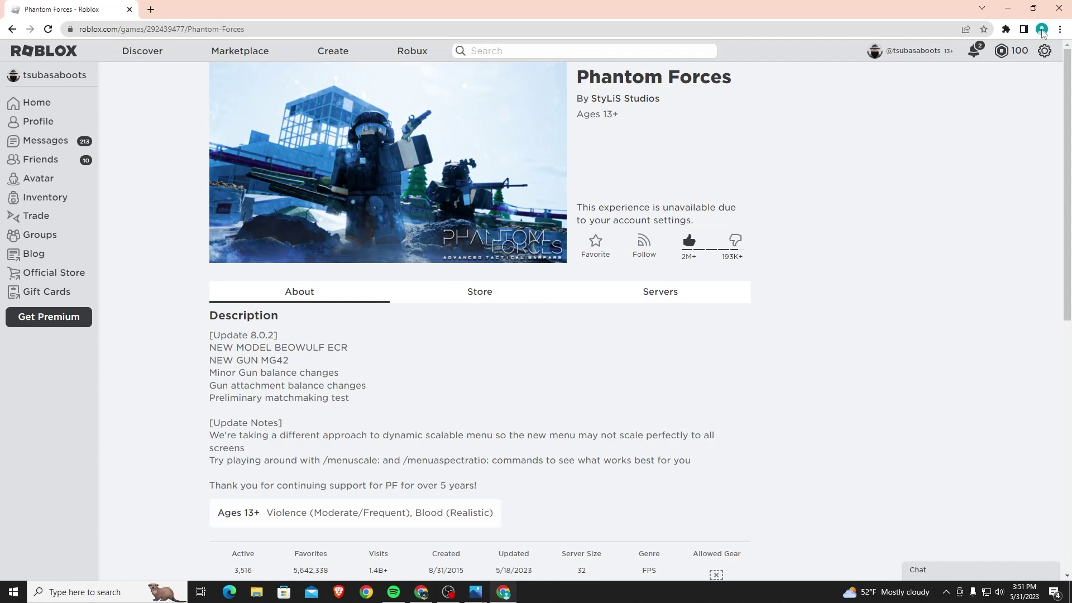
# Go to account Settings on the Privacy section.
pyautogui.click(1044, 51)
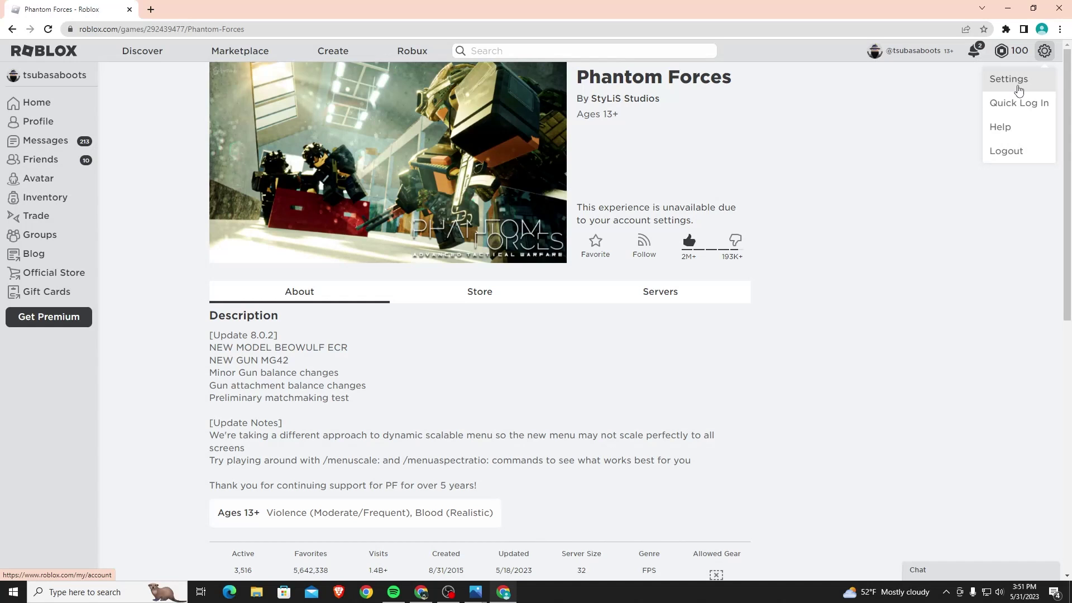
pyautogui.click(1018, 88)
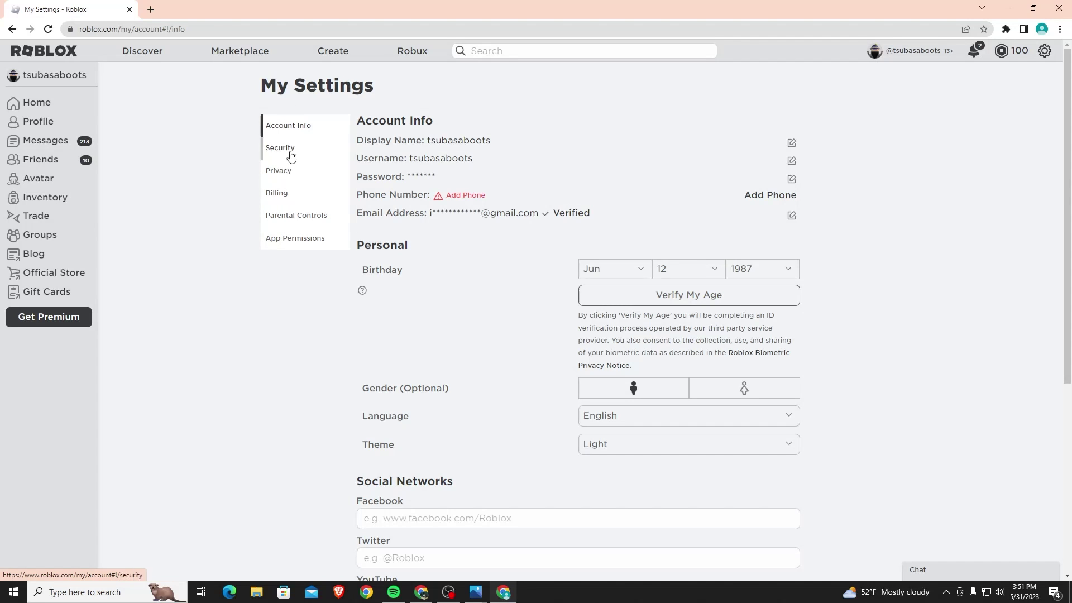
pyautogui.click(279, 173)
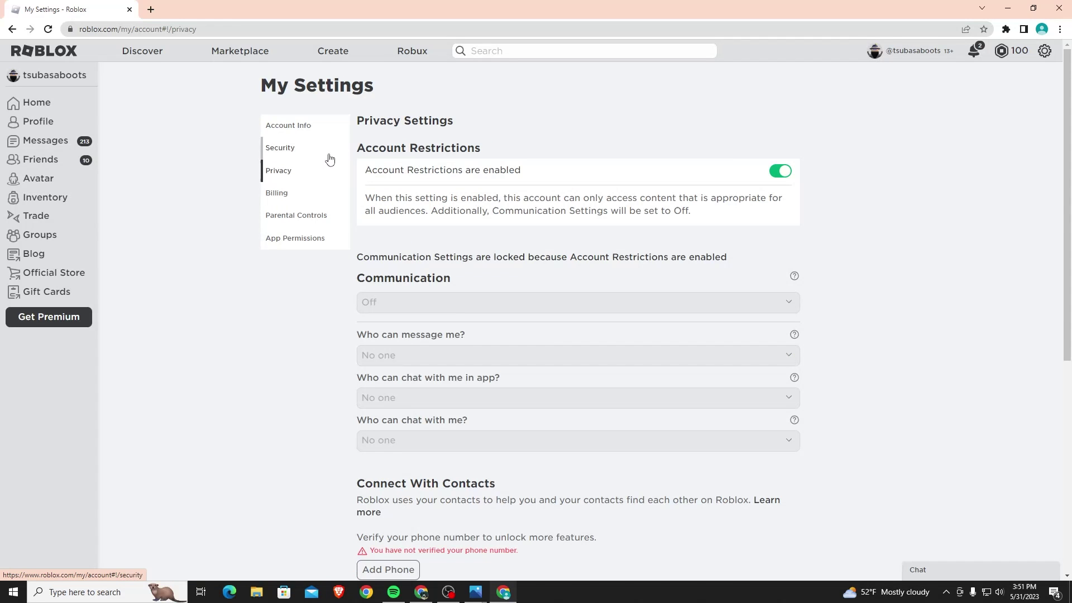
# Switch Account Restrictions off and highlight its now-disabled status.
pyautogui.moveTo(358, 148); pyautogui.dragTo(529, 179)
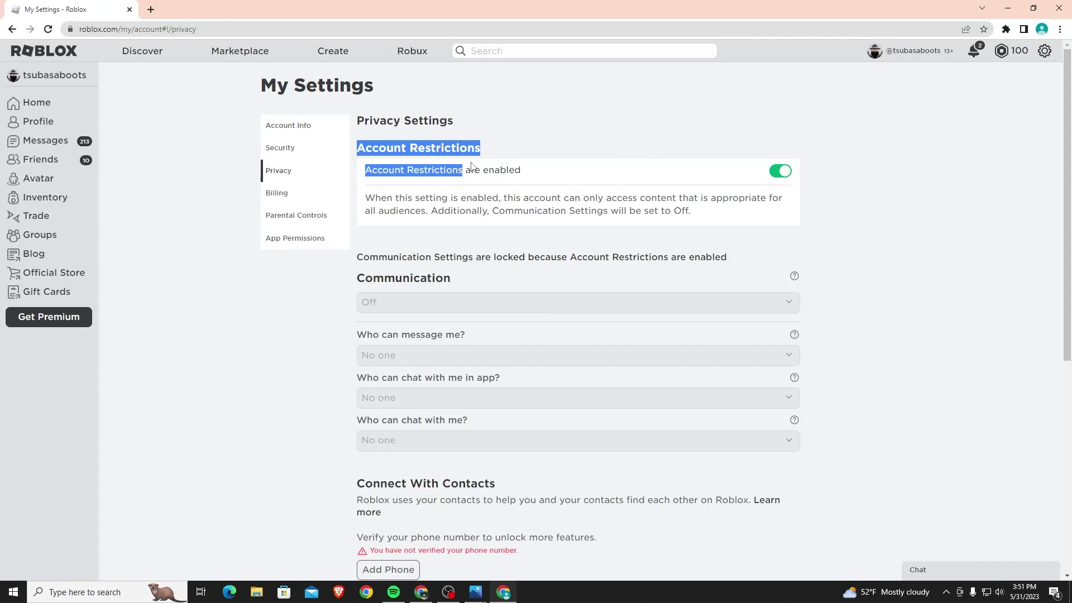
pyautogui.click(367, 147)
pyautogui.moveTo(352, 83); pyautogui.dragTo(481, 155)
pyautogui.click(475, 165)
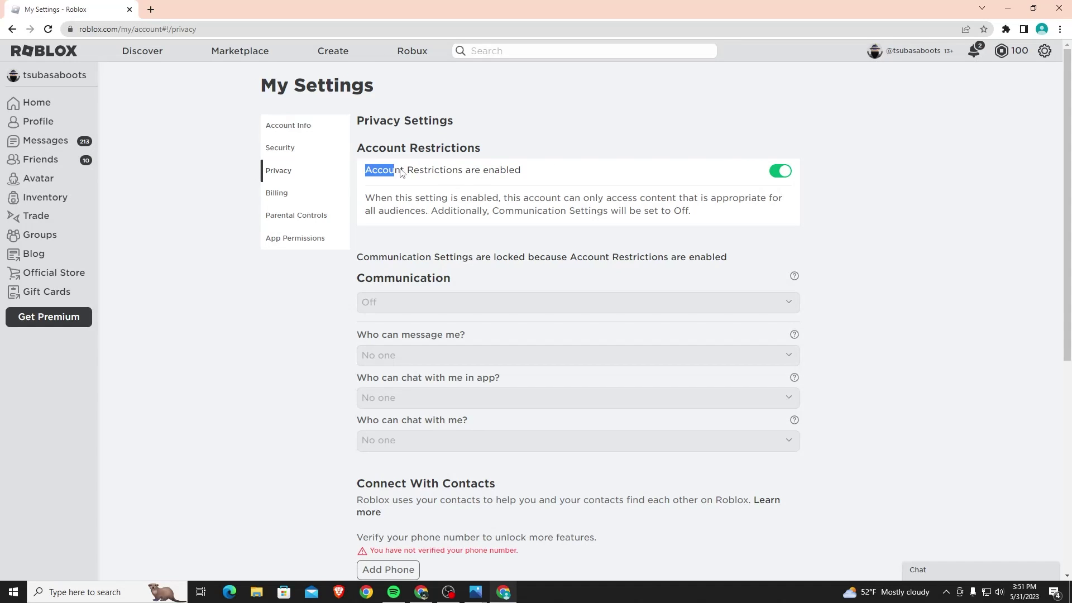
pyautogui.moveTo(369, 175); pyautogui.dragTo(512, 177)
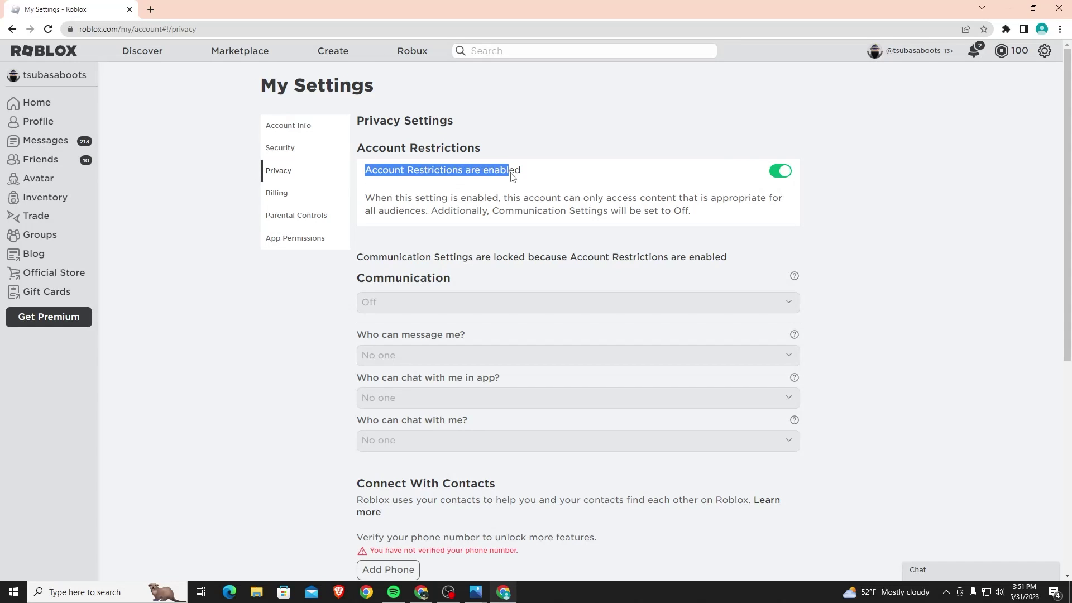
pyautogui.click(781, 172)
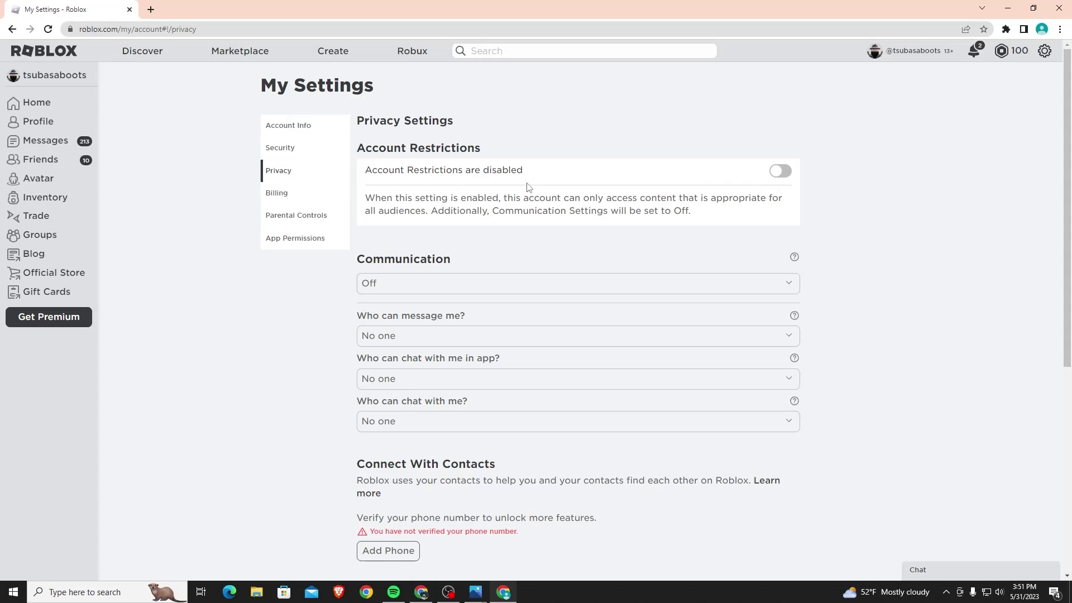
pyautogui.moveTo(365, 173); pyautogui.dragTo(507, 176)
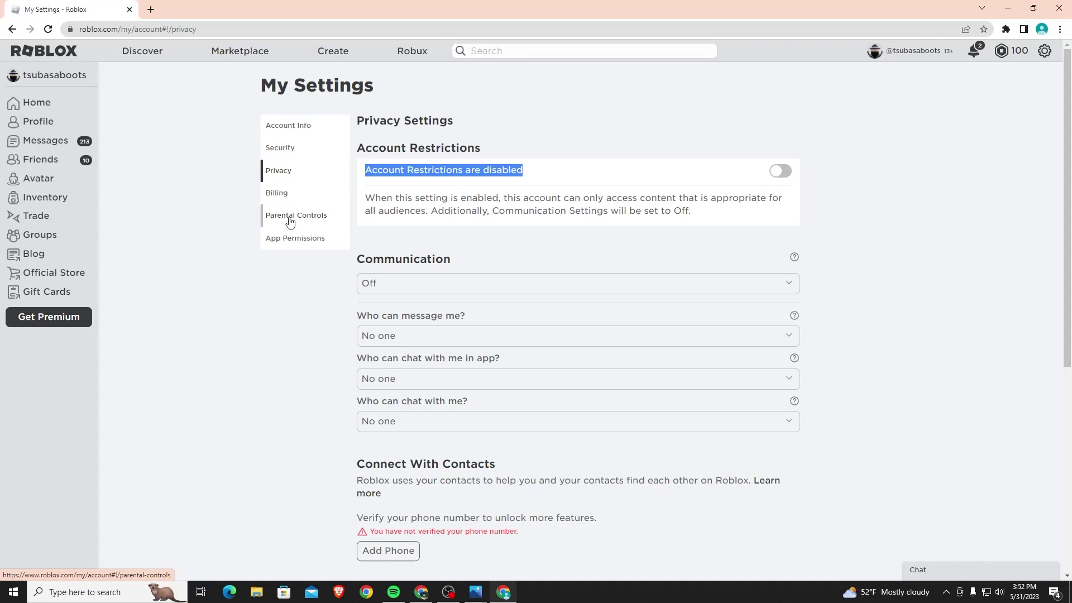
# In Parental Controls, review Allowed Experiences and choose 13+, which prompts adding a PIN.
pyautogui.click(290, 222)
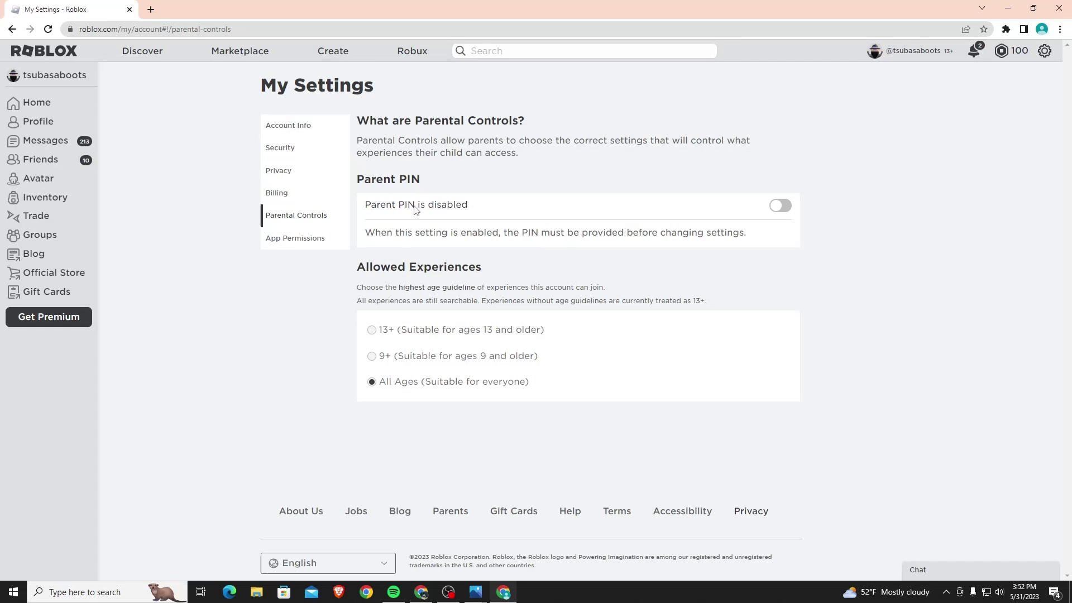
pyautogui.moveTo(356, 266); pyautogui.dragTo(482, 271)
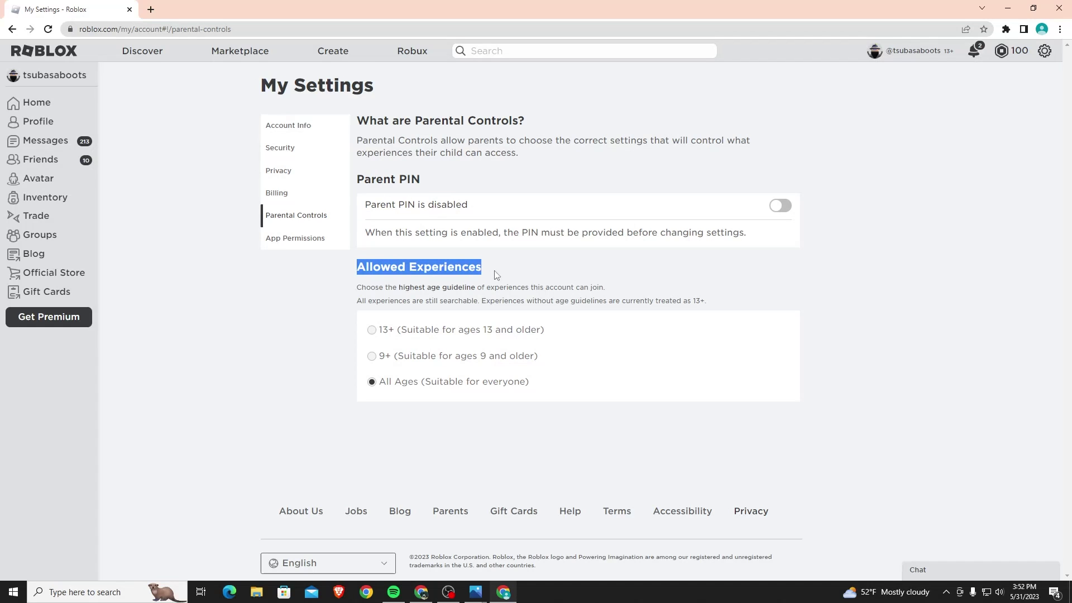
pyautogui.moveTo(358, 286)
pyautogui.mouseDown()
pyautogui.moveTo(386, 288)
pyautogui.moveTo(371, 289)
pyautogui.mouseUp()
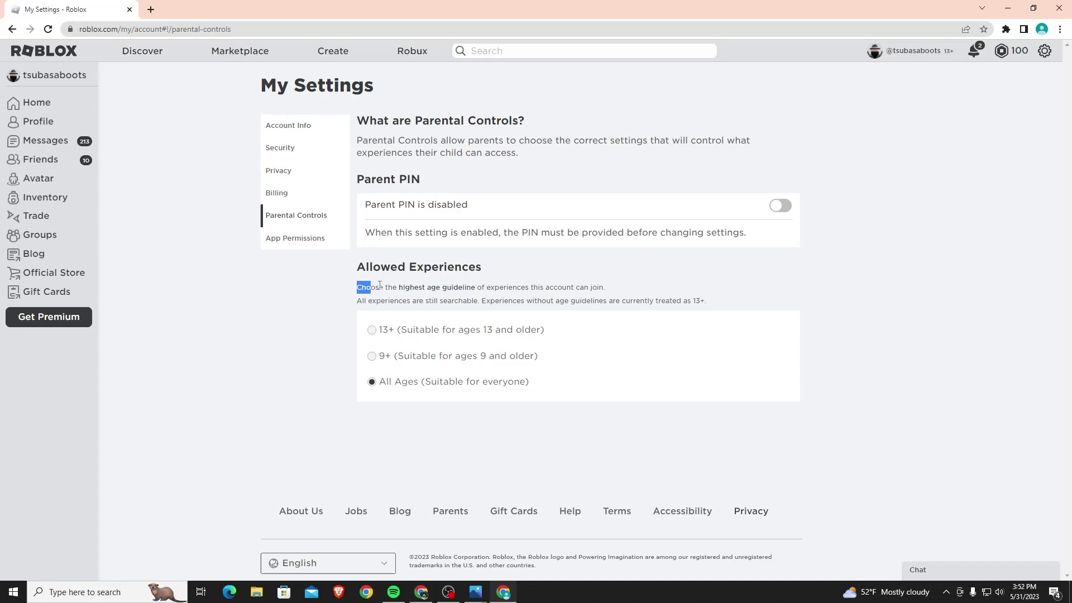
pyautogui.click(370, 302)
pyautogui.moveTo(378, 383); pyautogui.dragTo(626, 392)
pyautogui.click(372, 330)
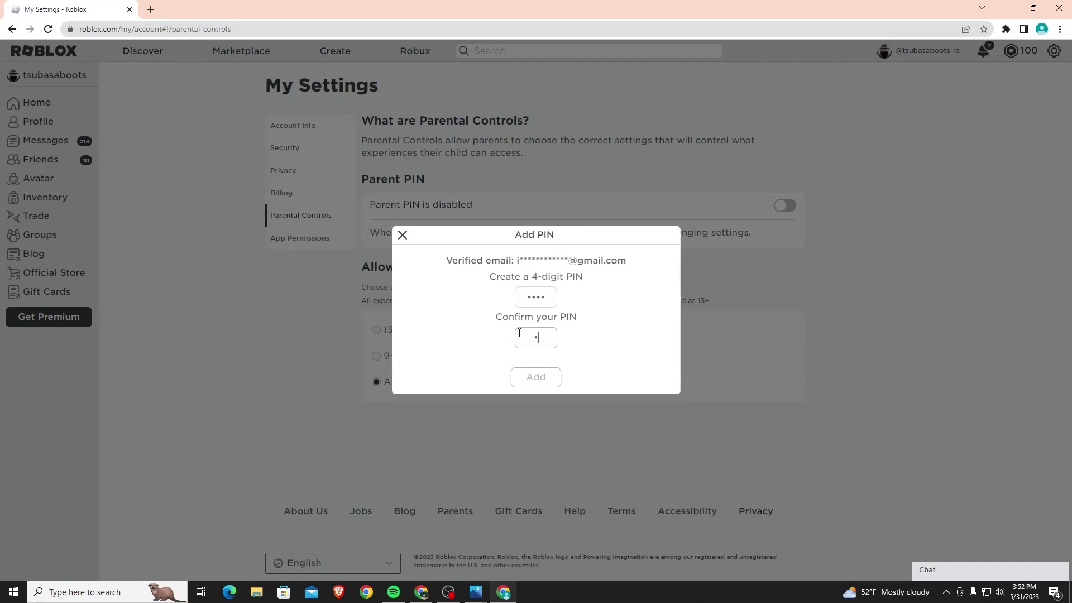
# Submit the new parent PIN, verify with the saved password, and acknowledge the Success notice.
pyautogui.click(537, 377)
pyautogui.click(530, 368)
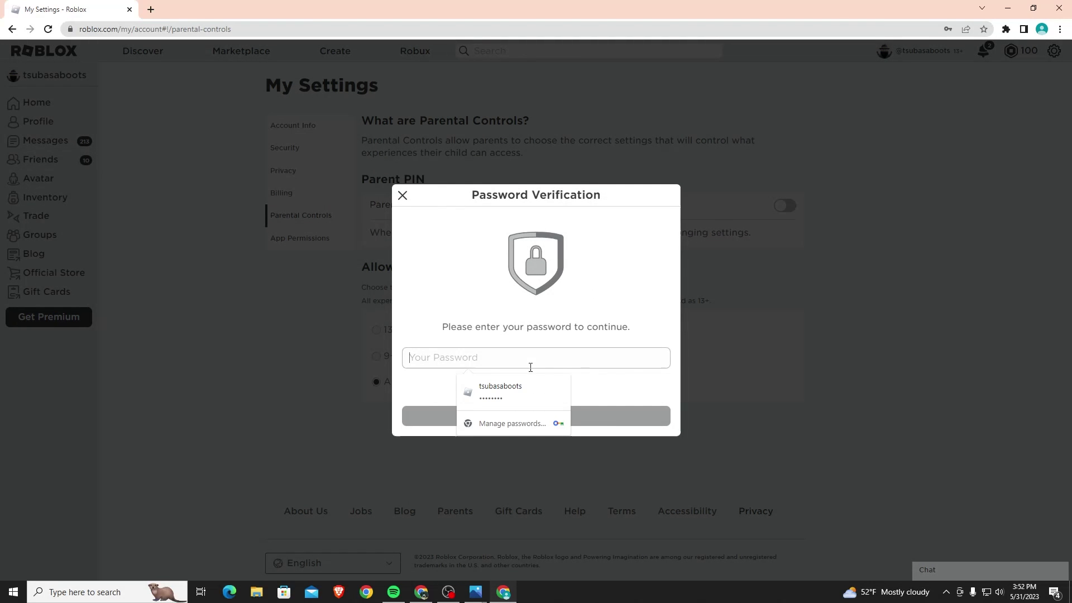
pyautogui.click(502, 383)
pyautogui.click(555, 415)
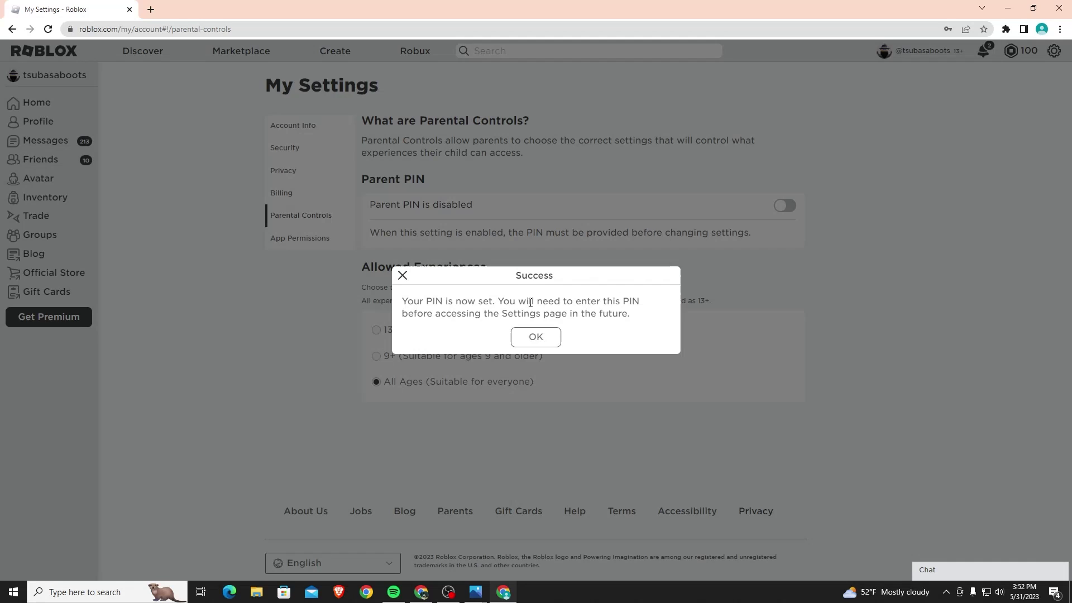
pyautogui.moveTo(503, 300); pyautogui.dragTo(634, 302)
pyautogui.moveTo(406, 312); pyautogui.dragTo(623, 317)
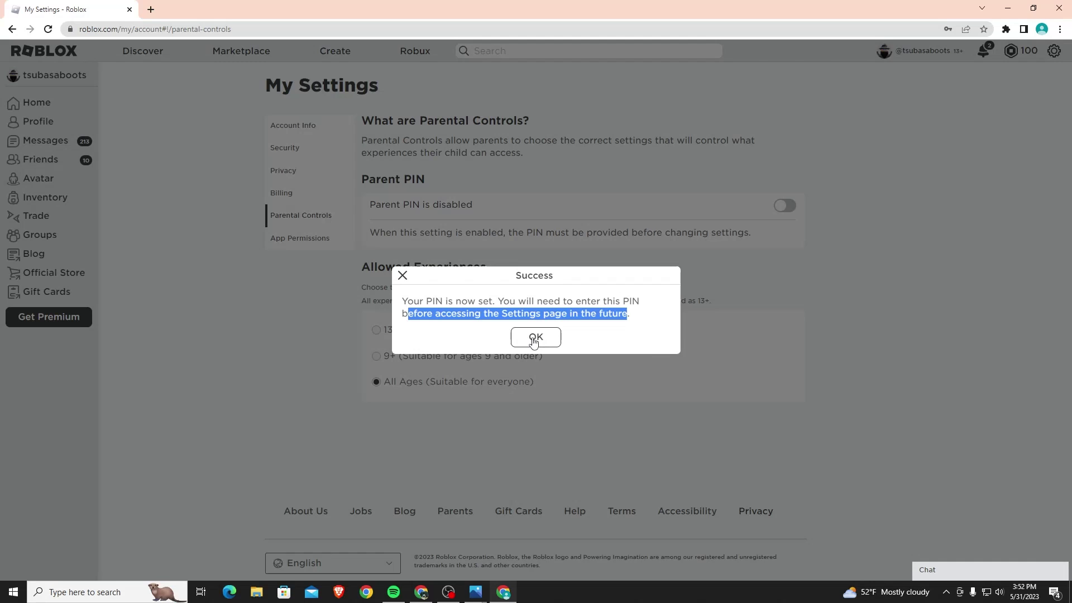
pyautogui.click(534, 337)
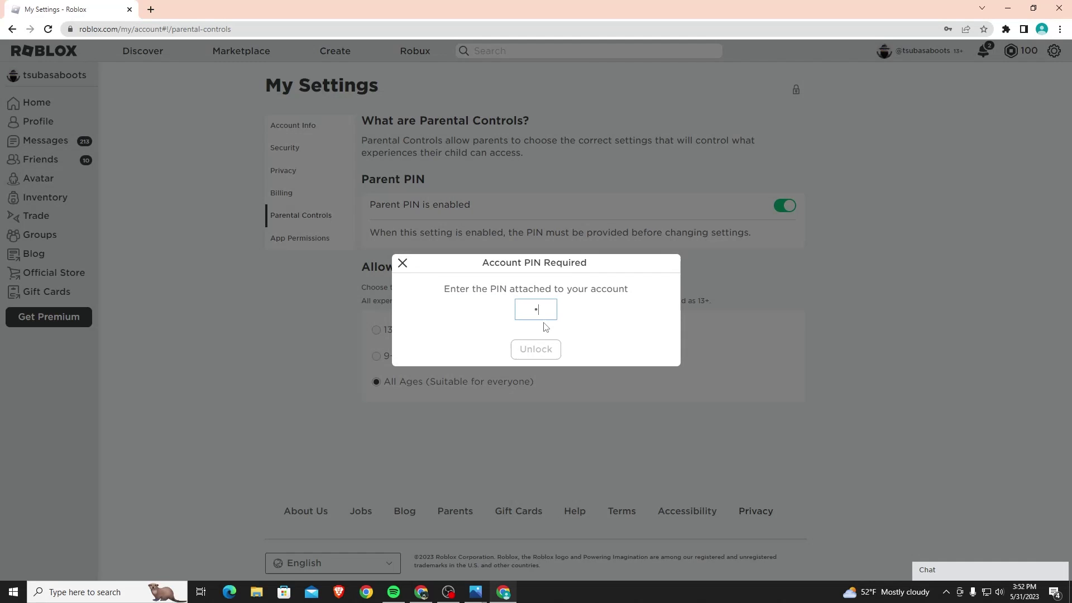
# Unlock with the PIN, allow 13+ experiences, turn Parent PIN off, and dismiss Add PIN.
pyautogui.click(536, 348)
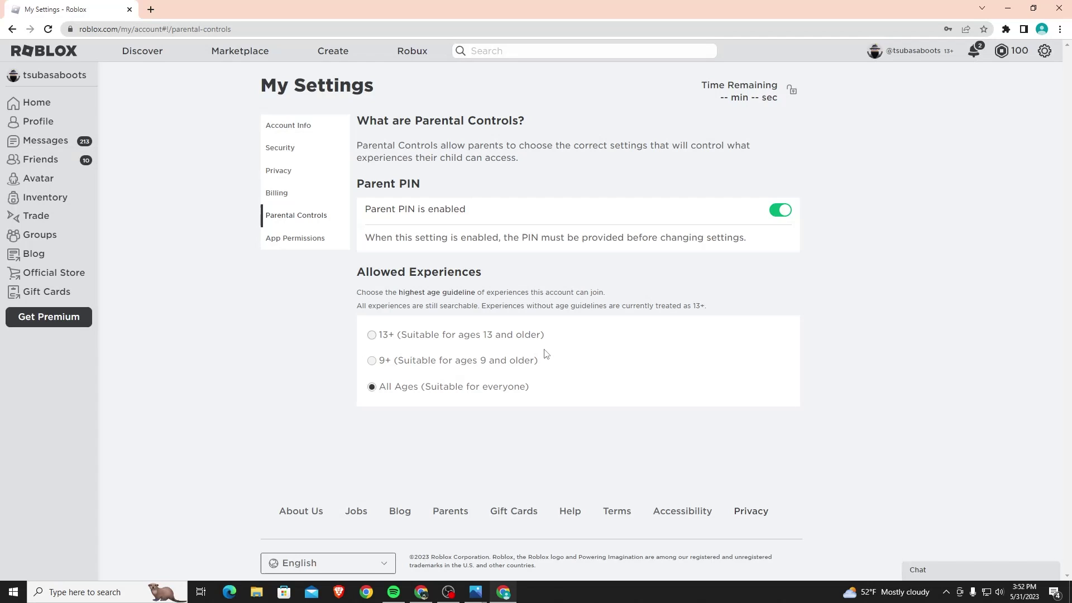
pyautogui.click(408, 336)
pyautogui.click(780, 211)
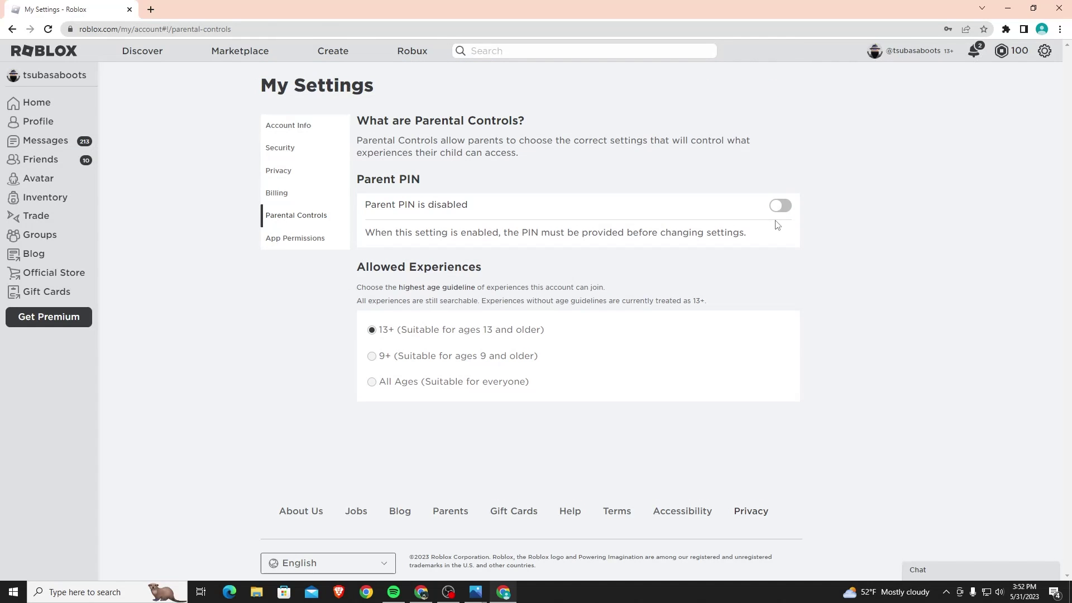
pyautogui.click(371, 382)
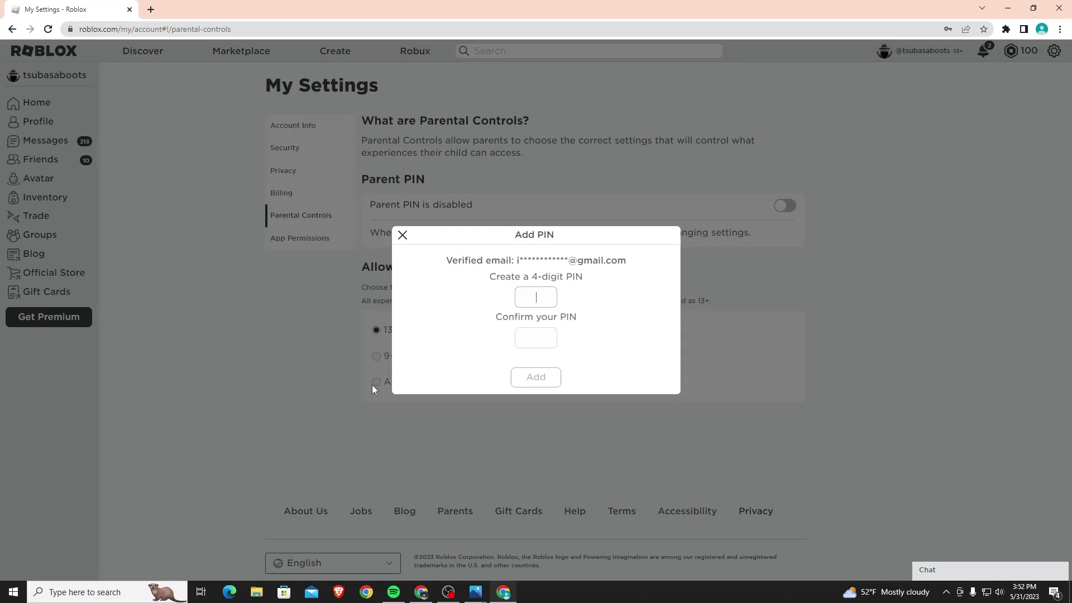
pyautogui.click(406, 237)
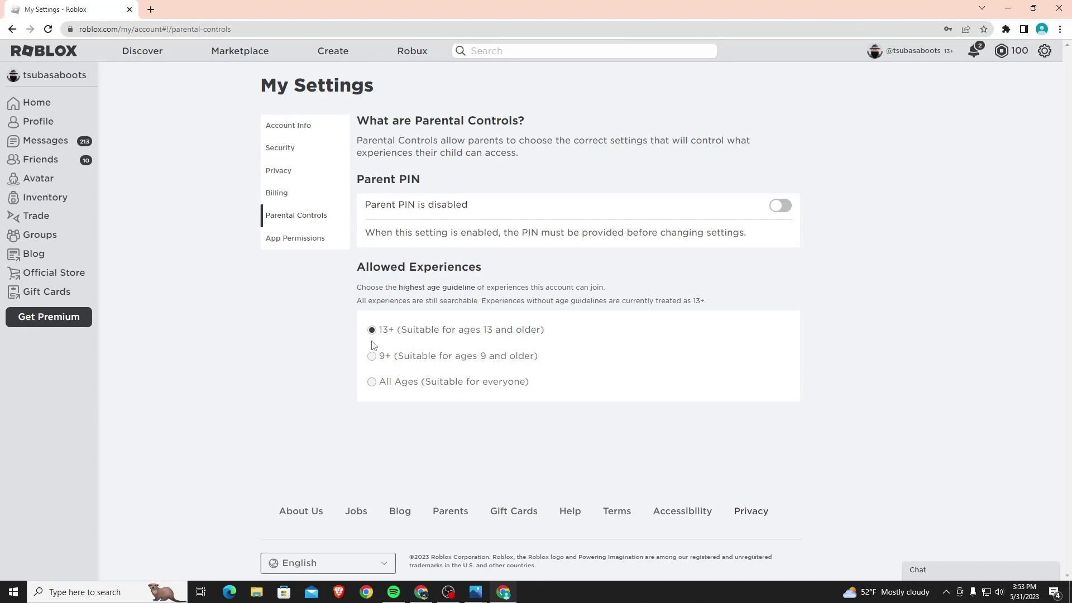
pyautogui.moveTo(366, 330); pyautogui.dragTo(548, 333)
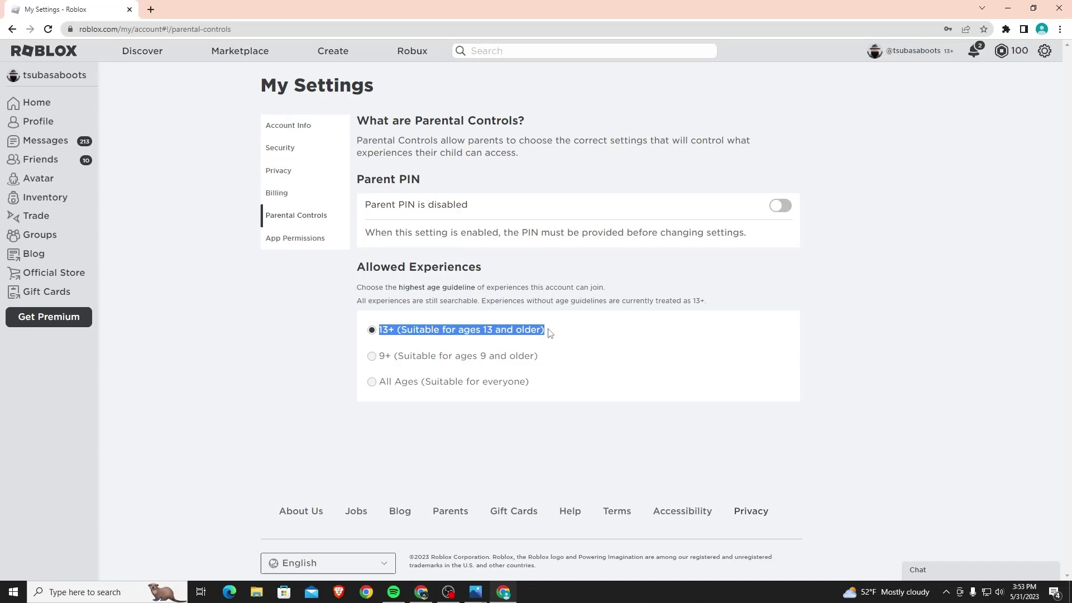
pyautogui.click(424, 333)
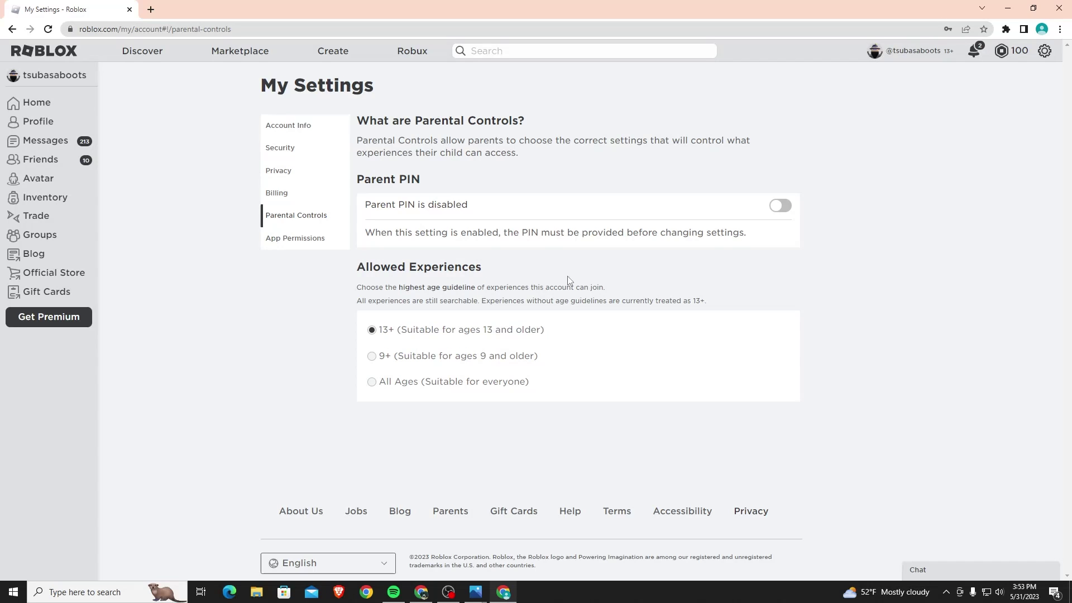
# Search for Phantom Forces, launch it via Play and Open Roblox, then minimize Chrome.
pyautogui.click(500, 48)
pyautogui.write('pphant')
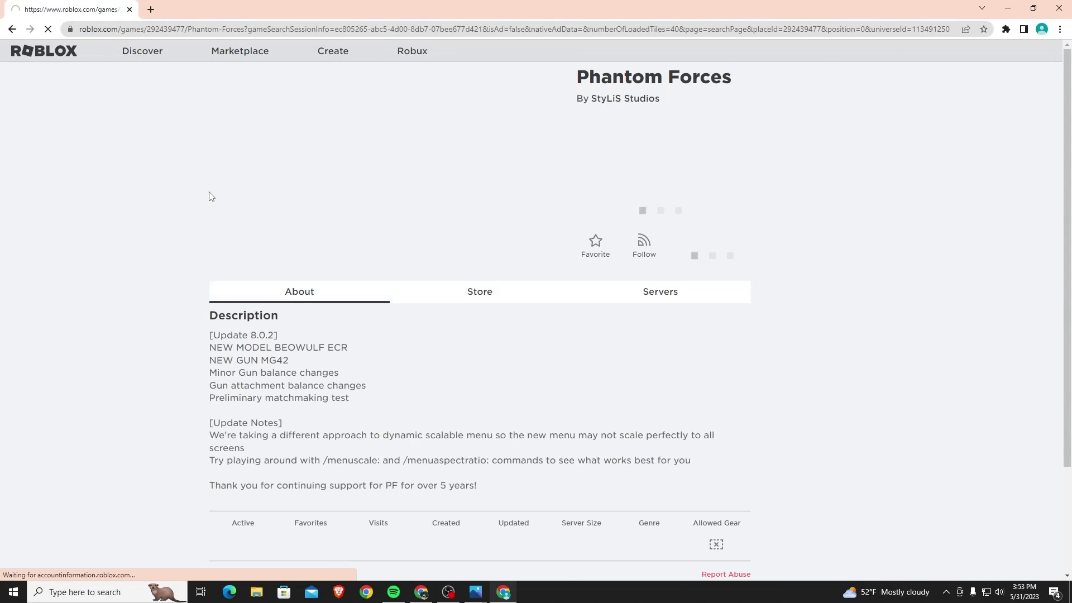
pyautogui.click(646, 214)
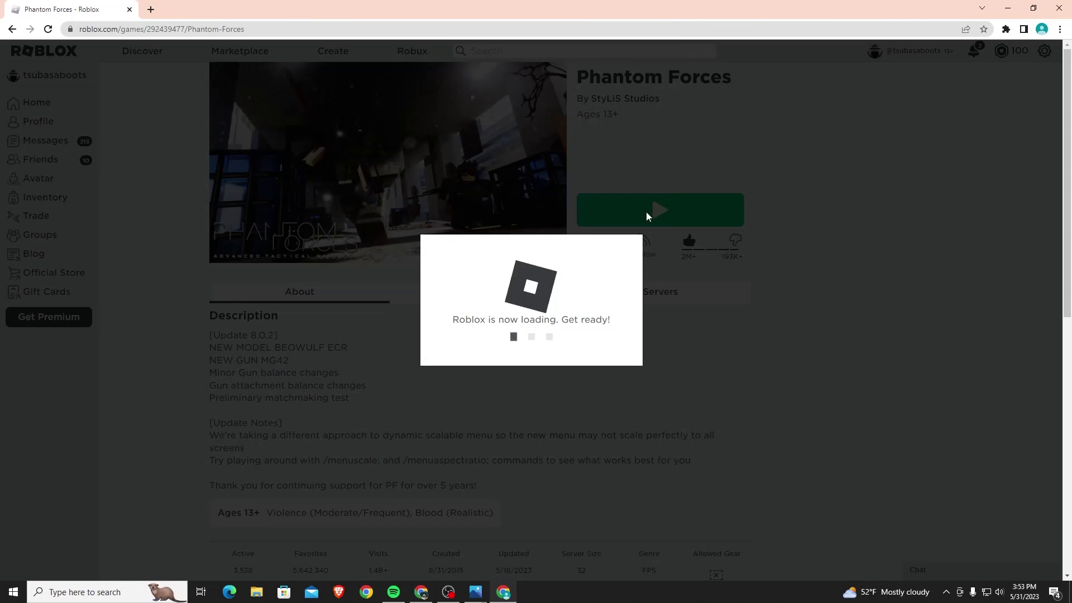
pyautogui.click(584, 126)
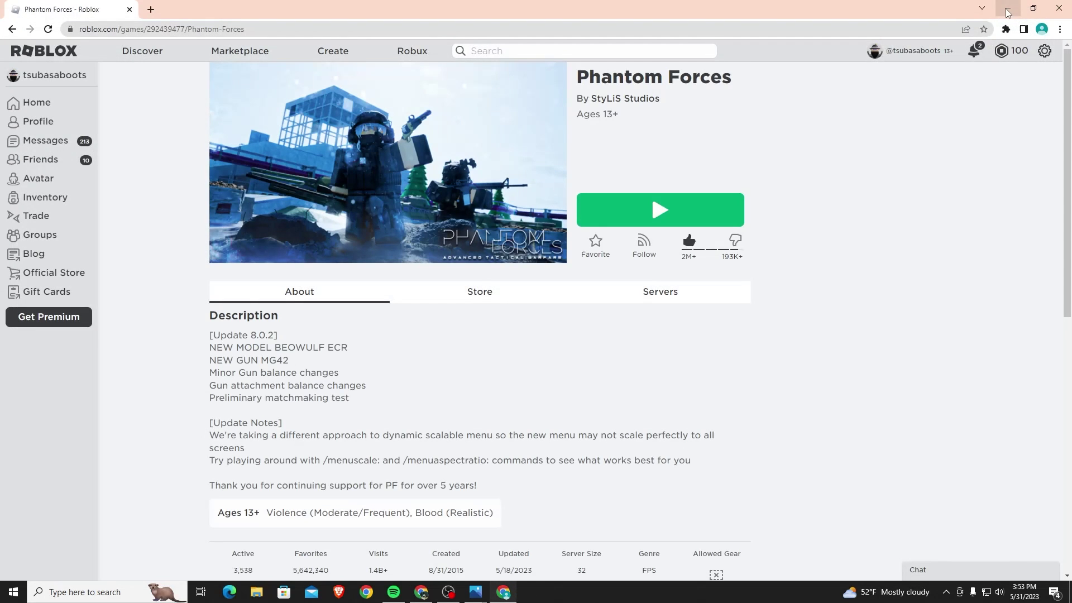
pyautogui.click(1008, 10)
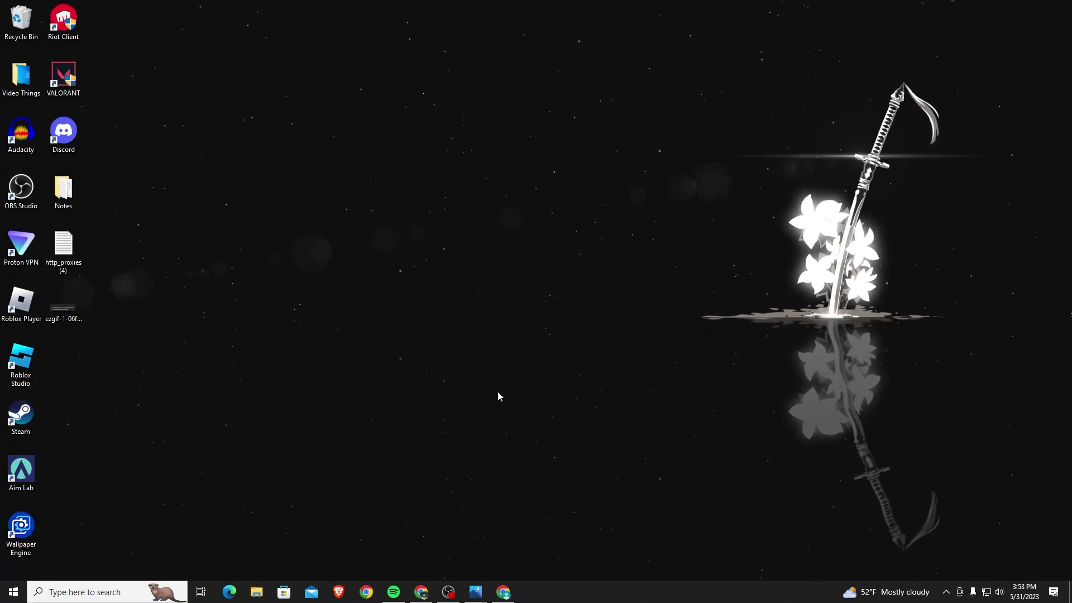